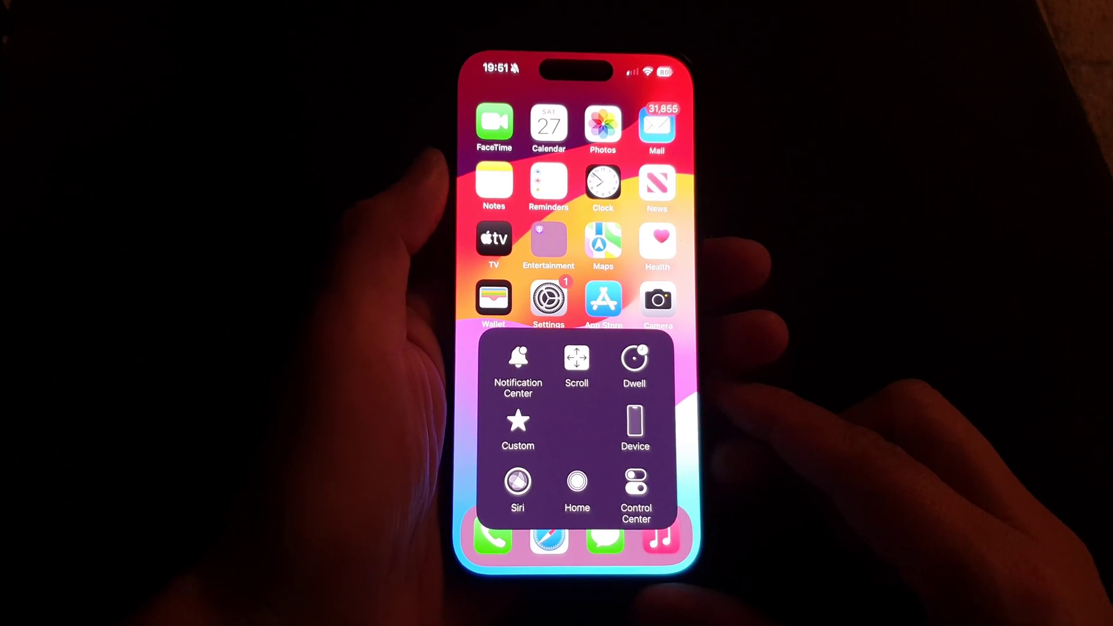
Step: Dismiss the open AssistiveTouch menu, leaving only its floating button on the Home Screen
{"action": "left_click", "coordinate": [665, 261]}
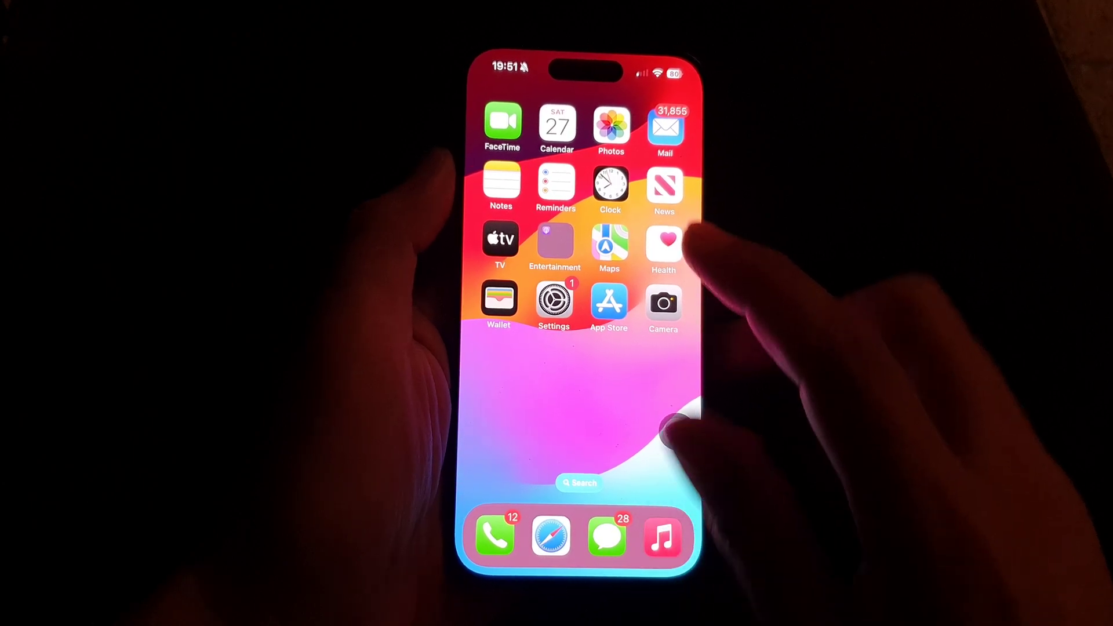
Step: Open Settings and back out from AssistiveTouch through Touch and Accessibility to the main list
{"action": "left_click", "coordinate": [552, 303]}
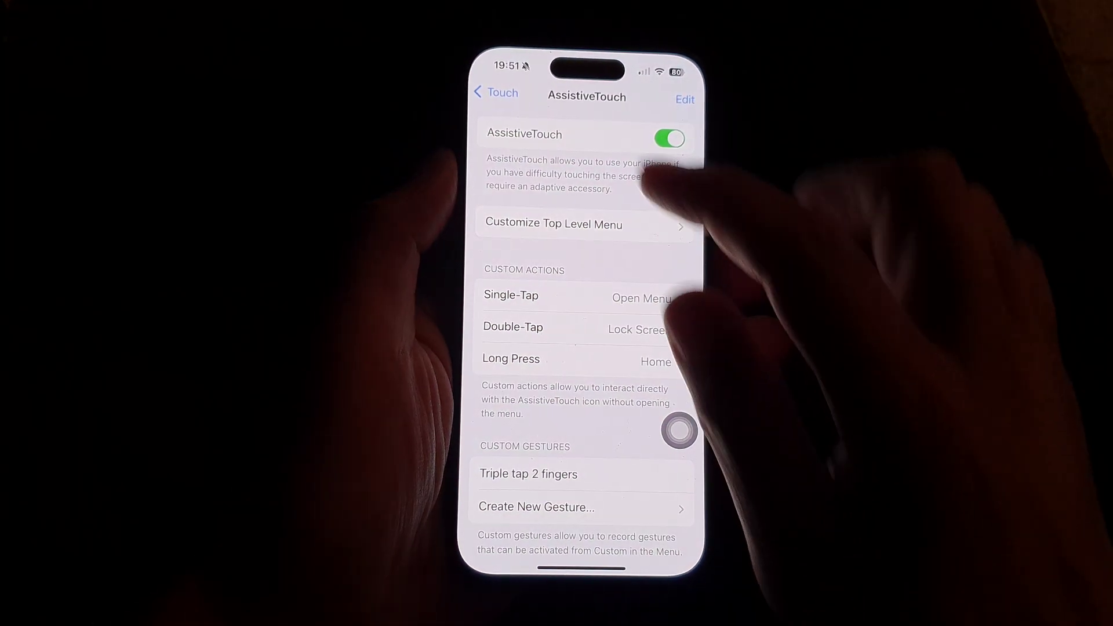
{"action": "left_click", "coordinate": [487, 94]}
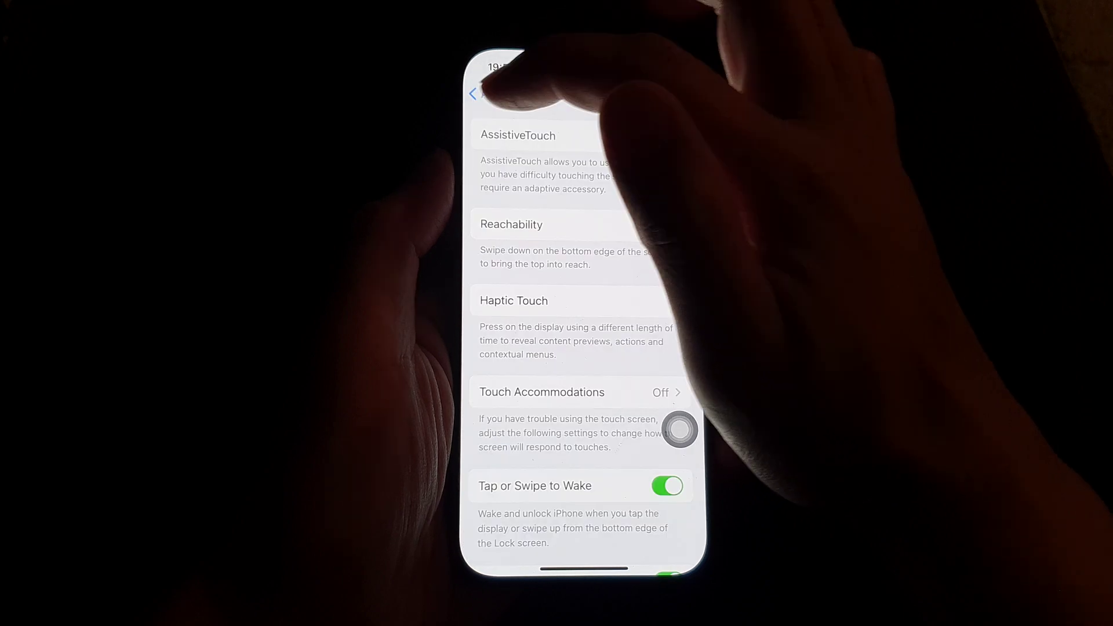
{"action": "left_click", "coordinate": [491, 95]}
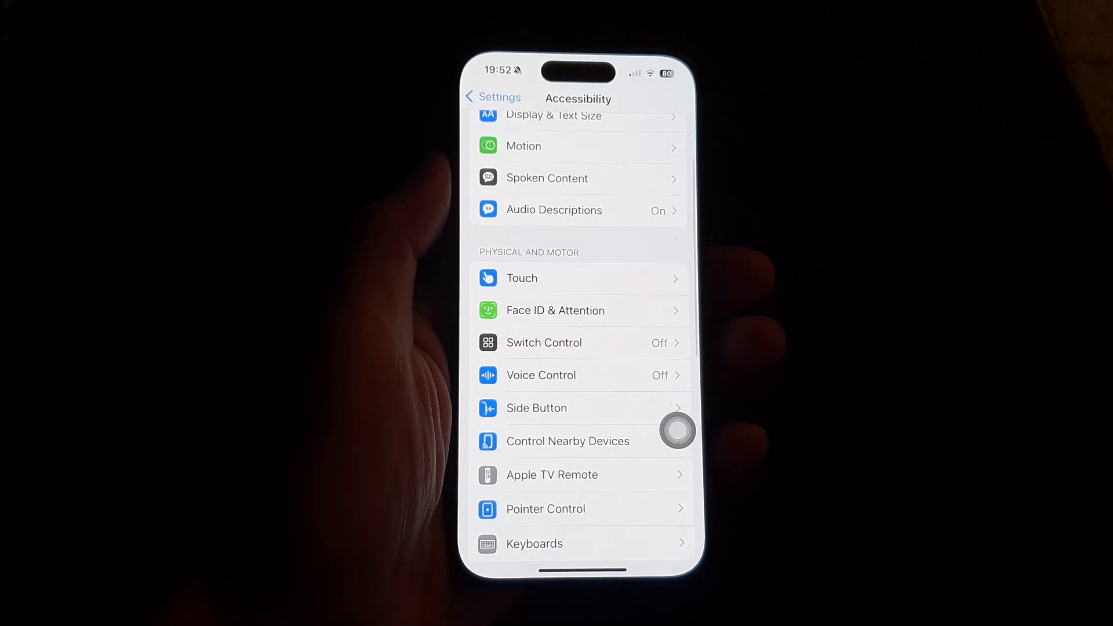
{"action": "left_click", "coordinate": [497, 96]}
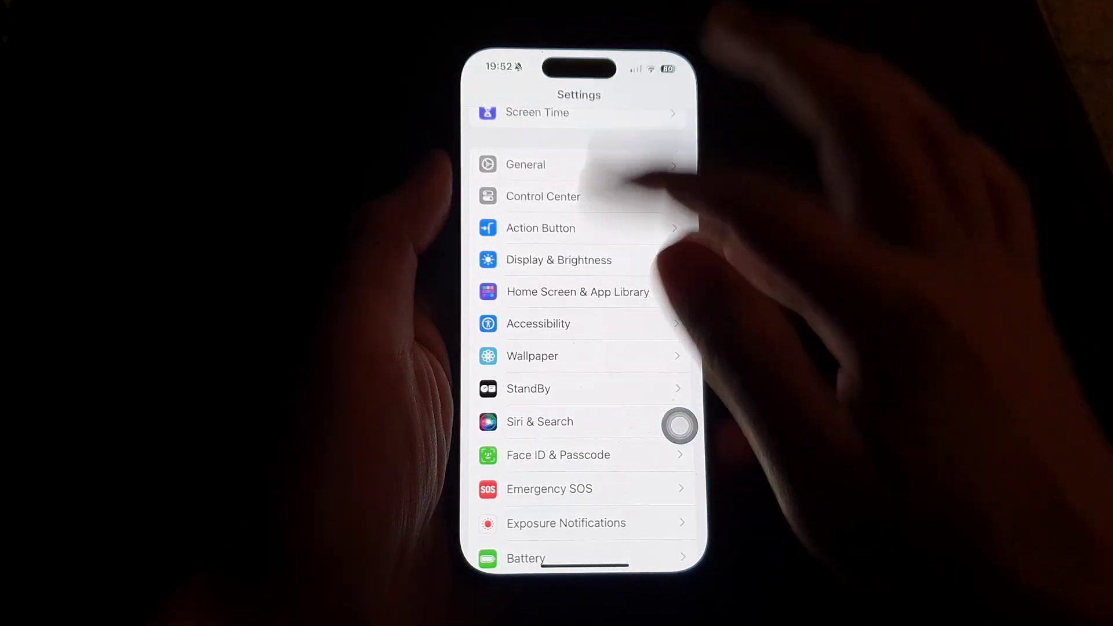
{"action": "scroll", "coordinate": [579, 349], "scroll_direction": "up", "scroll_amount": 10}
{"action": "scroll", "coordinate": [579, 348], "scroll_direction": "down", "scroll_amount": 5}
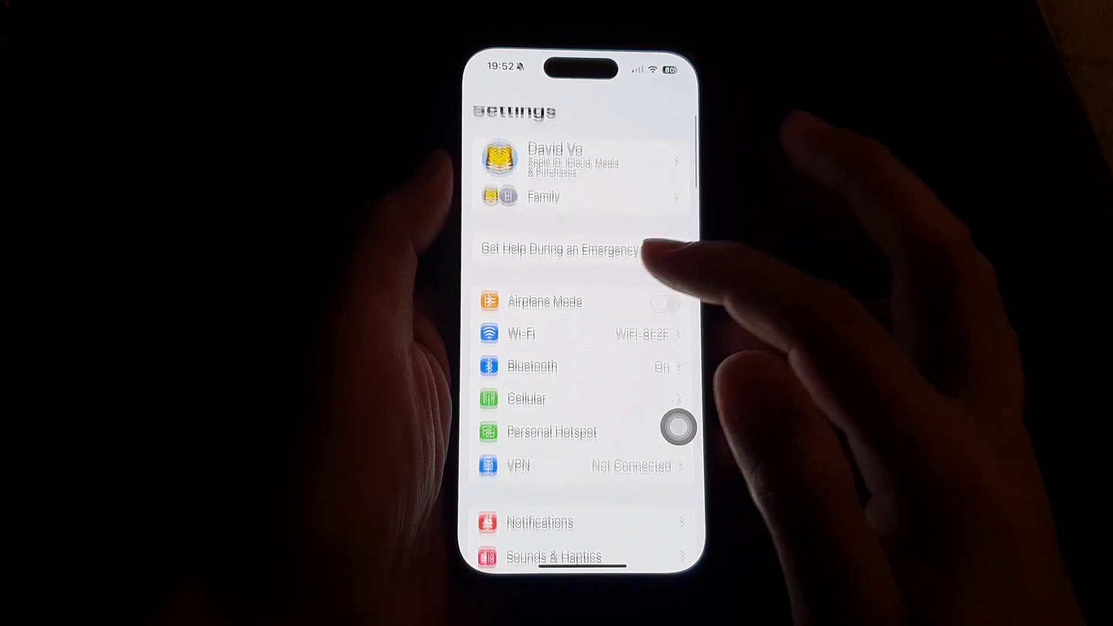
{"action": "scroll", "coordinate": [579, 348], "scroll_direction": "down", "scroll_amount": 2}
{"action": "scroll", "coordinate": [578, 348], "scroll_direction": "down", "scroll_amount": 3}
{"action": "scroll", "coordinate": [578, 349], "scroll_direction": "down", "scroll_amount": 2}
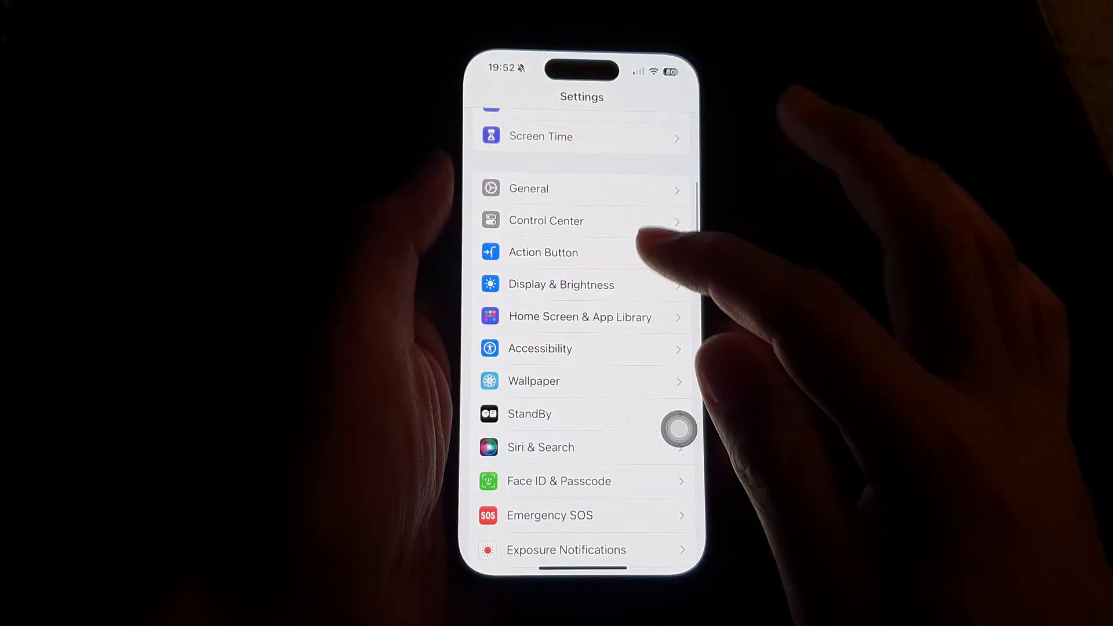
Step: Go to Accessibility > Touch > AssistiveTouch, where AssistiveTouch is enabled
{"action": "left_click", "coordinate": [626, 348]}
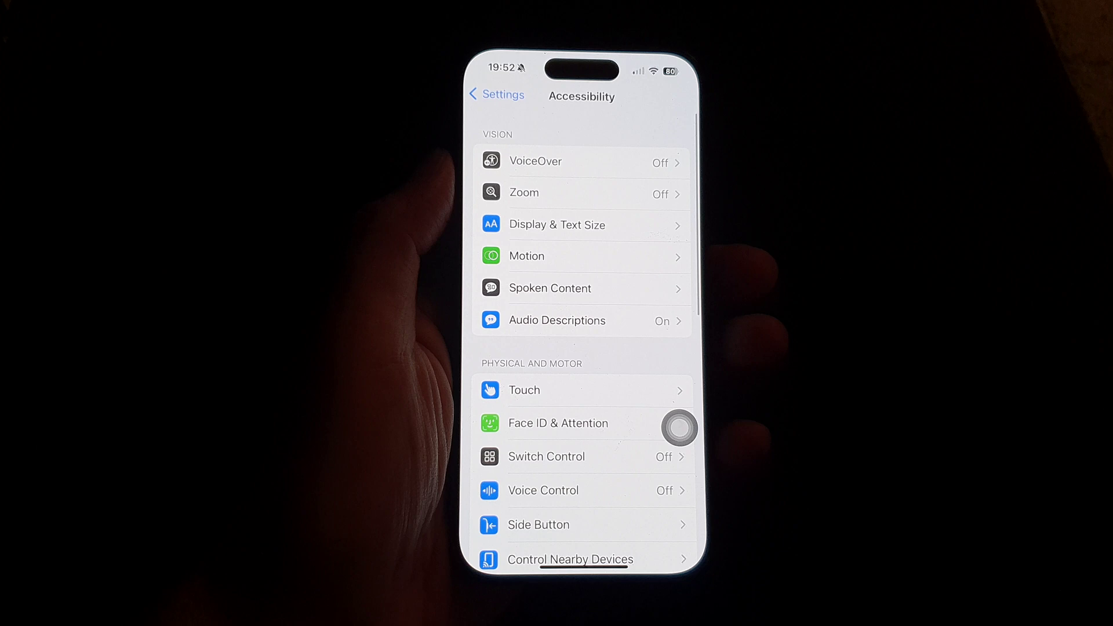
{"action": "left_click", "coordinate": [609, 390]}
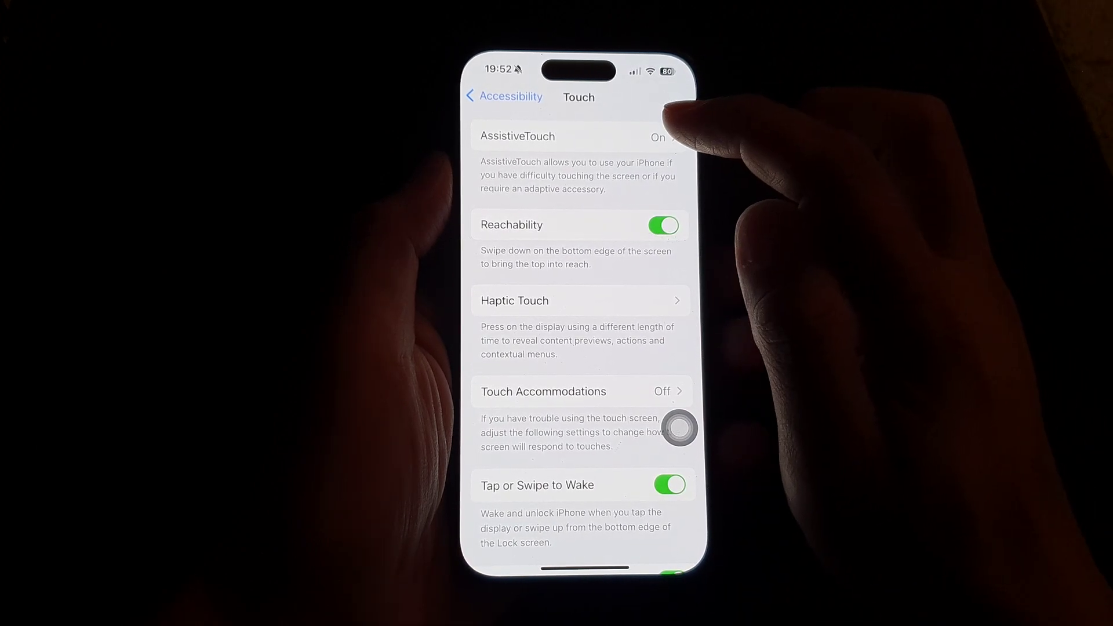
{"action": "left_click", "coordinate": [656, 137]}
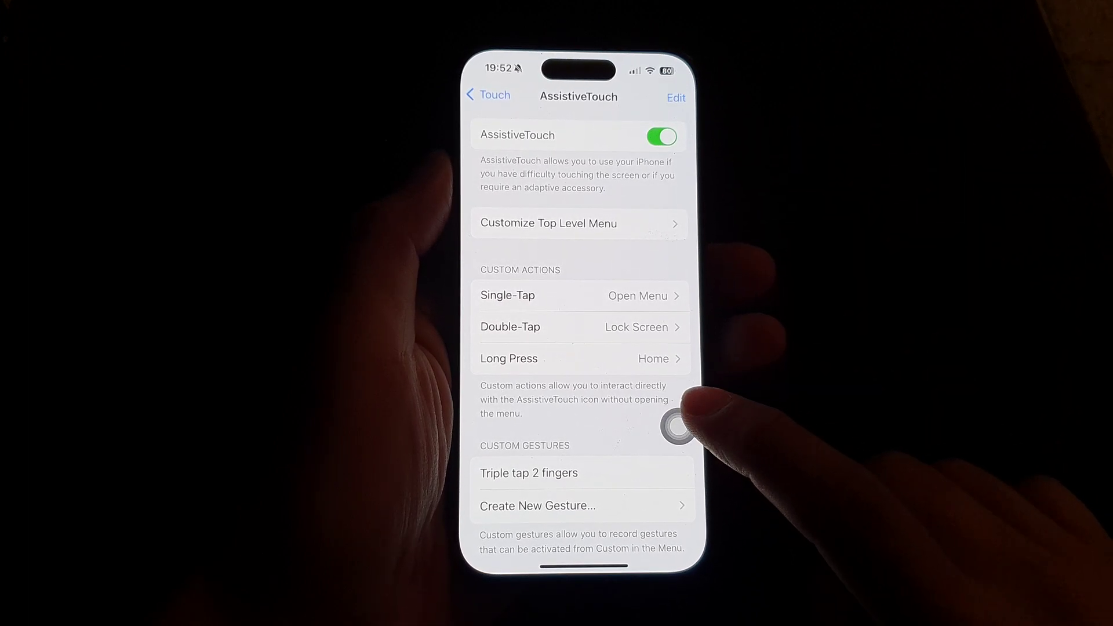
Step: Open Notification Center from the AssistiveTouch menu, swipe it away, and return Home
{"action": "left_click", "coordinate": [678, 427]}
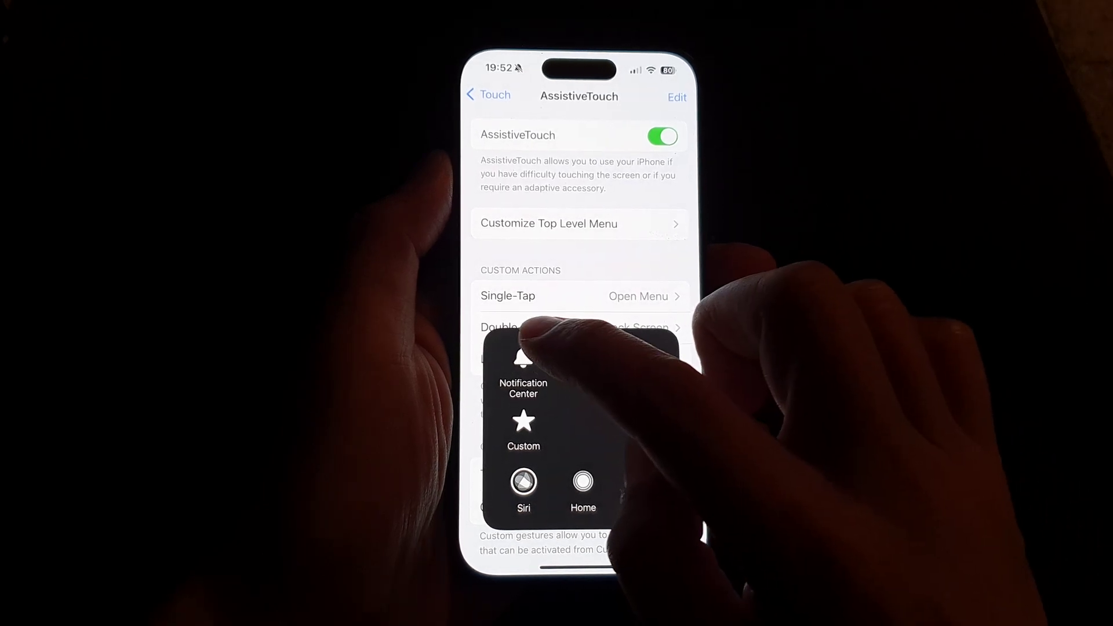
{"action": "left_click", "coordinate": [523, 370]}
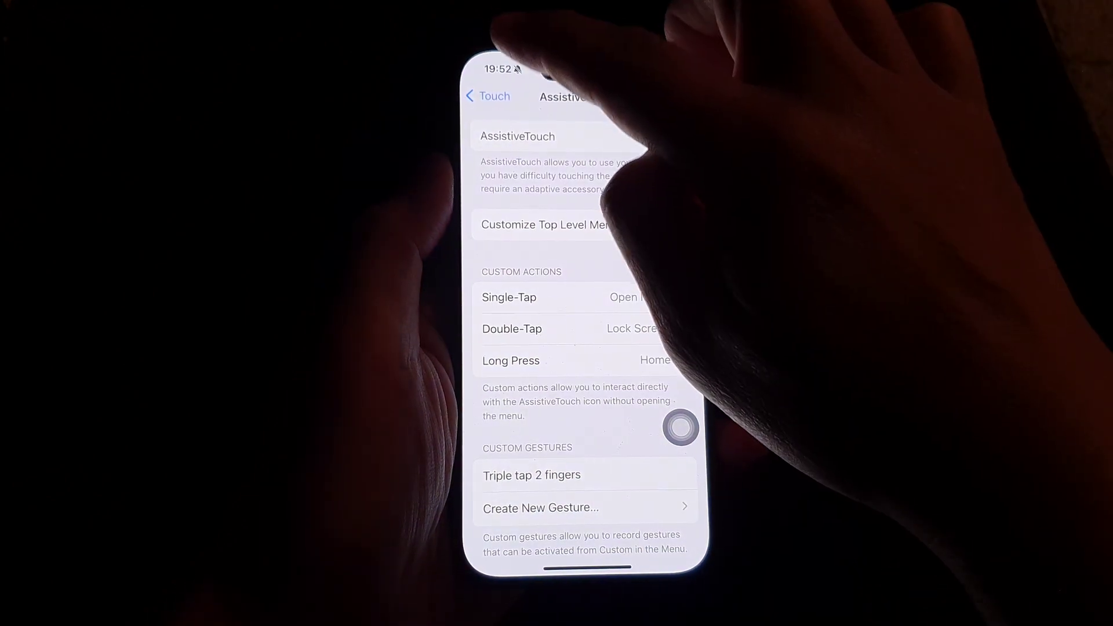
{"action": "left_click_drag", "start_coordinate": [661, 61], "coordinate": [661, 348]}
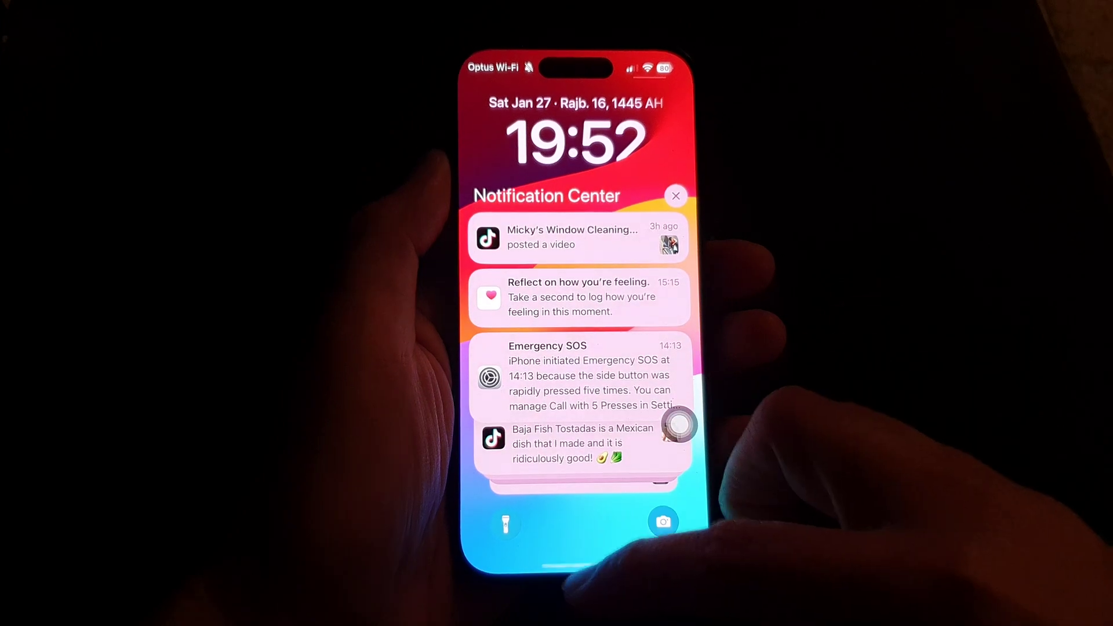
{"action": "left_click_drag", "start_coordinate": [587, 557], "coordinate": [587, 261]}
{"action": "left_click", "coordinate": [679, 422]}
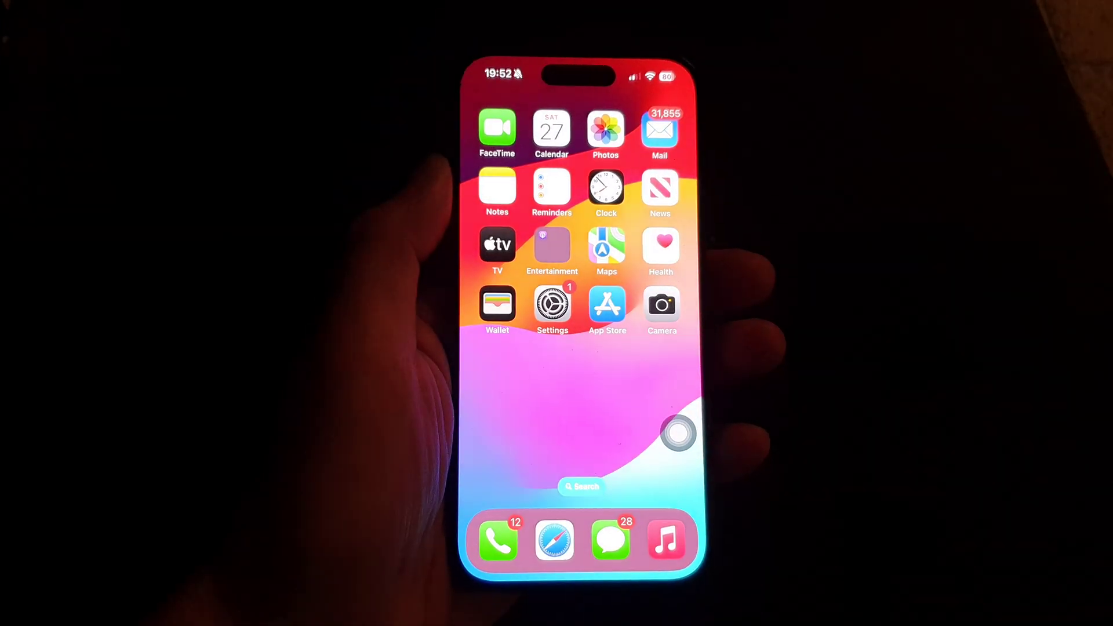